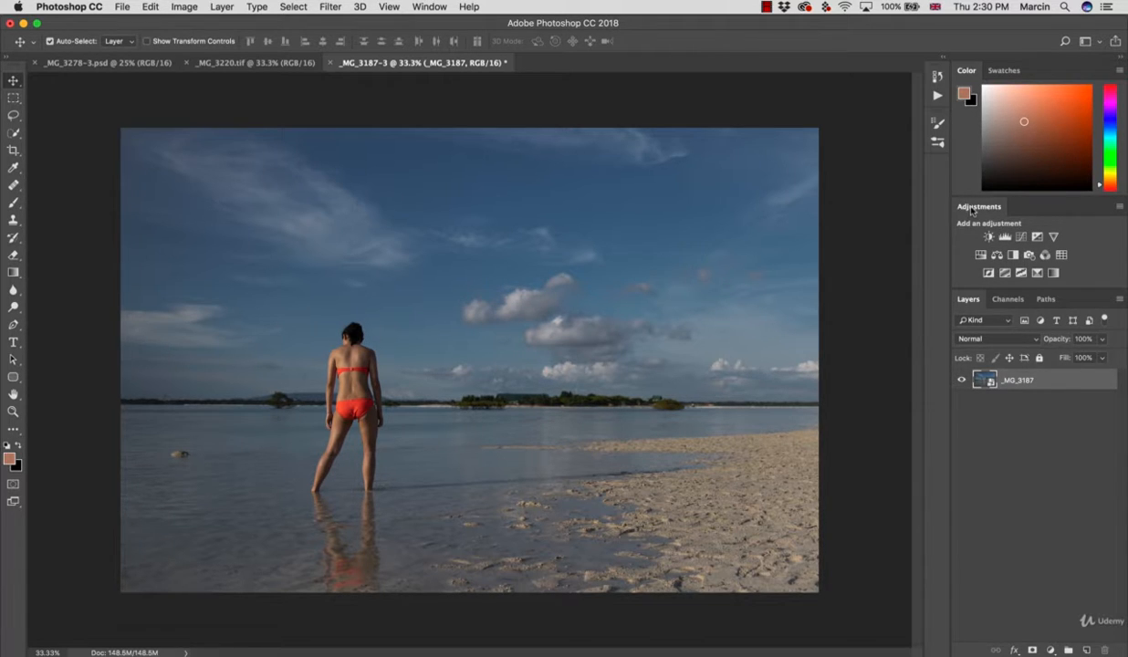
pyautogui.click(1099, 42)
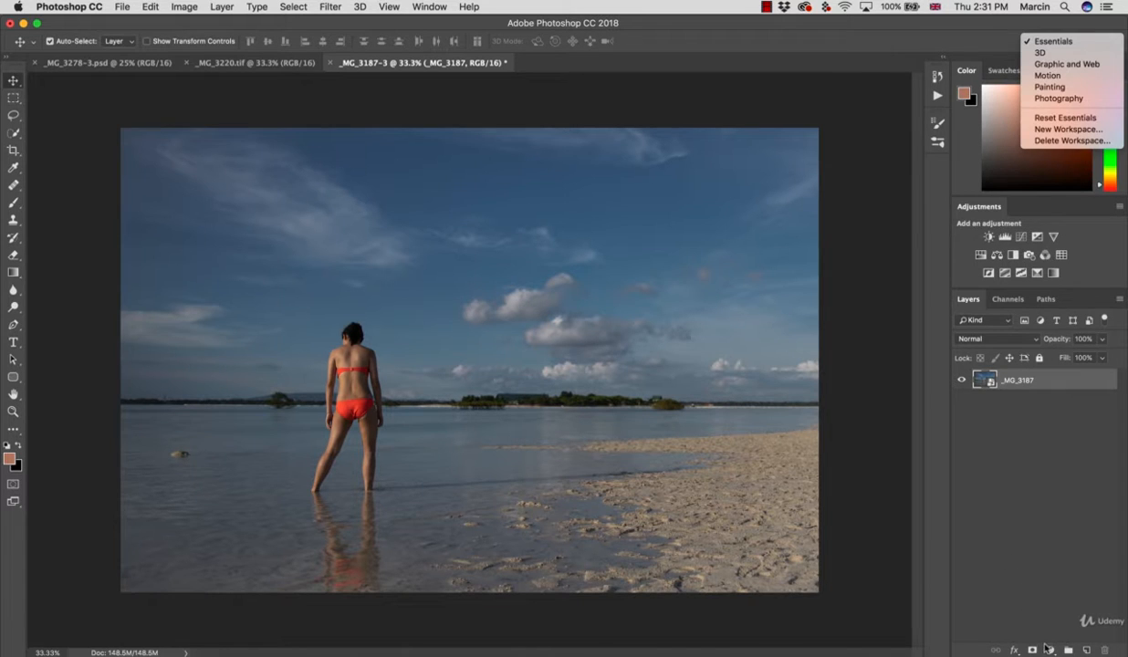
pyautogui.click(1009, 622)
# Step: Add a Color Balance adjustment layer and shift its shadows toward red and slightly toward yellow
pyautogui.click(1050, 650)
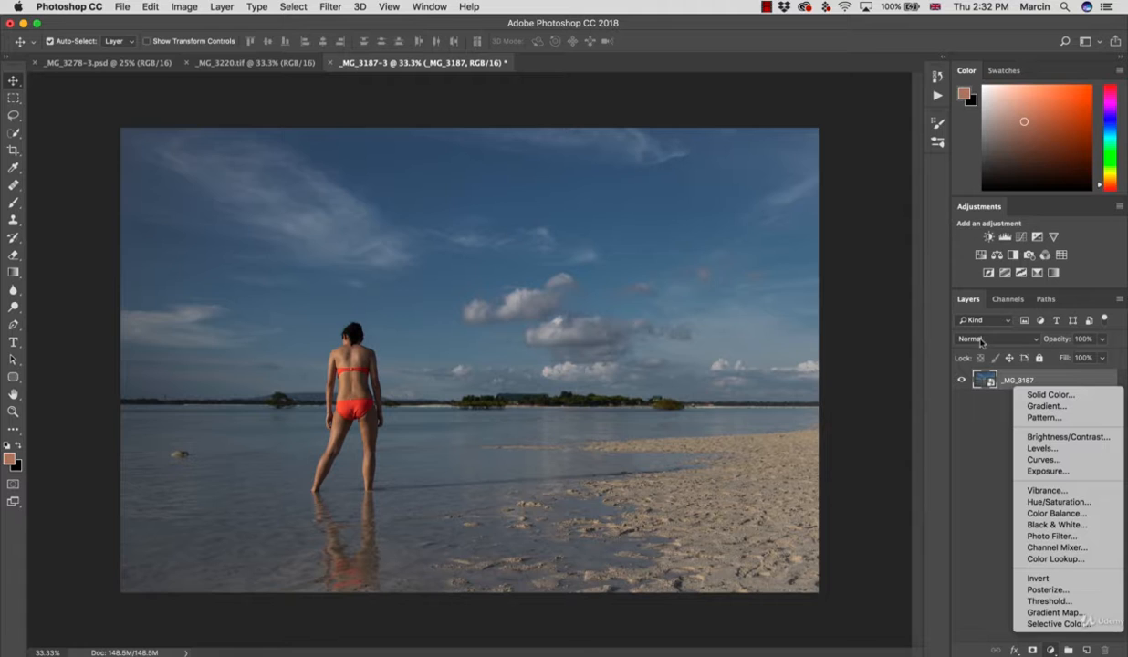
pyautogui.click(1049, 514)
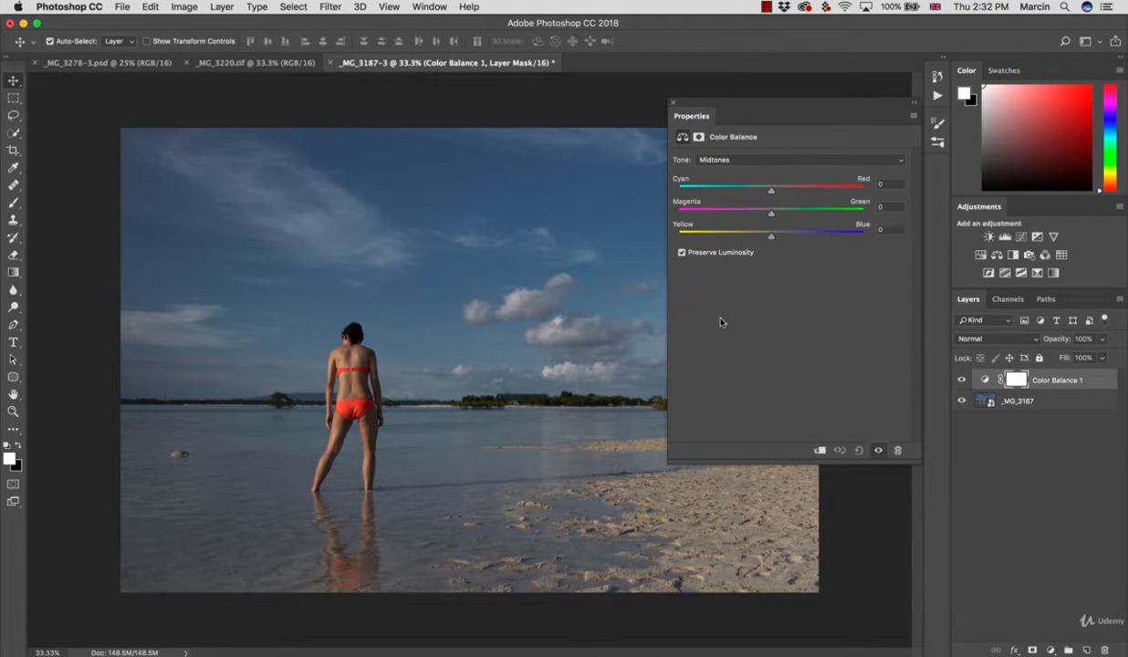
pyautogui.click(712, 160)
pyautogui.click(713, 149)
pyautogui.moveTo(771, 191); pyautogui.dragTo(782, 198)
pyautogui.moveTo(774, 239); pyautogui.dragTo(769, 235)
# Step: Set the Color Balance highlights to -17 on the Cyan–Red scale and +5 on the Yellow–Blue scale
pyautogui.click(740, 160)
pyautogui.click(730, 181)
pyautogui.moveTo(764, 188); pyautogui.dragTo(761, 189)
pyautogui.moveTo(771, 235); pyautogui.dragTo(779, 236)
pyautogui.moveTo(762, 188); pyautogui.dragTo(754, 190)
pyautogui.moveTo(778, 236); pyautogui.dragTo(776, 236)
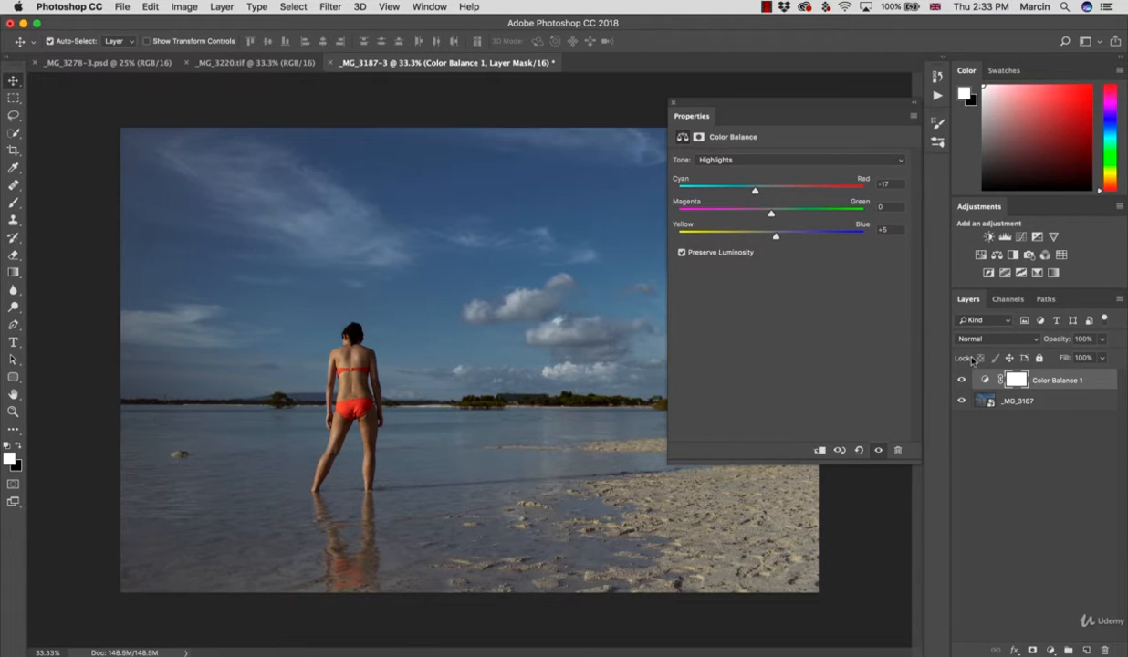
# Step: Try the Color blend mode on the Color Balance layer and return it to Normal
pyautogui.click(974, 339)
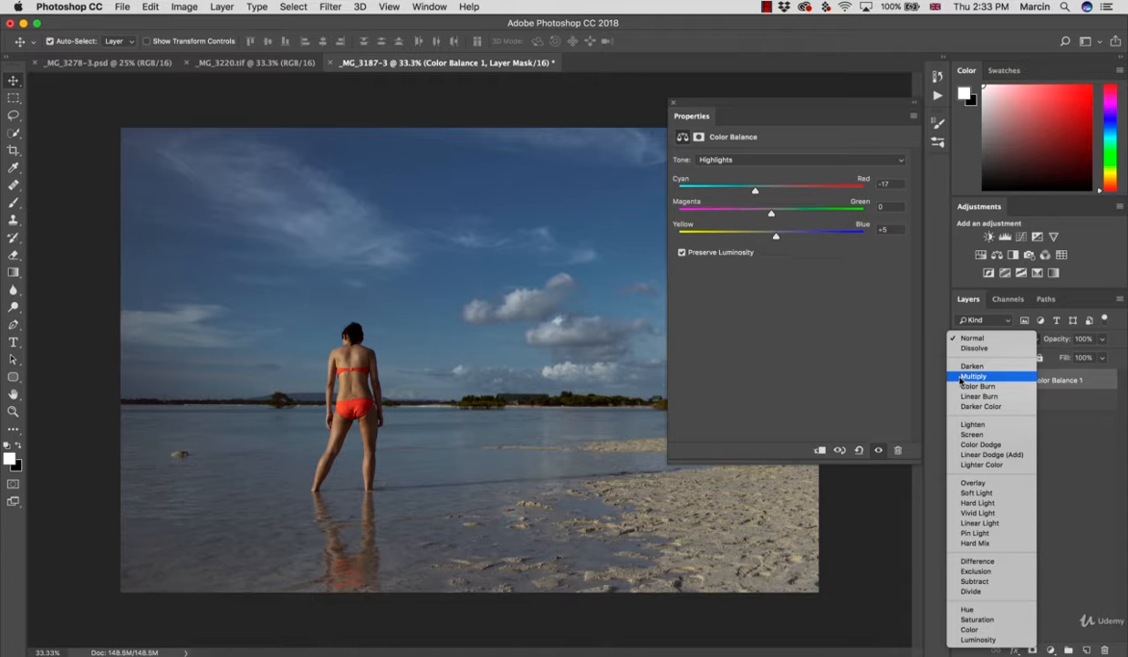
pyautogui.click(969, 630)
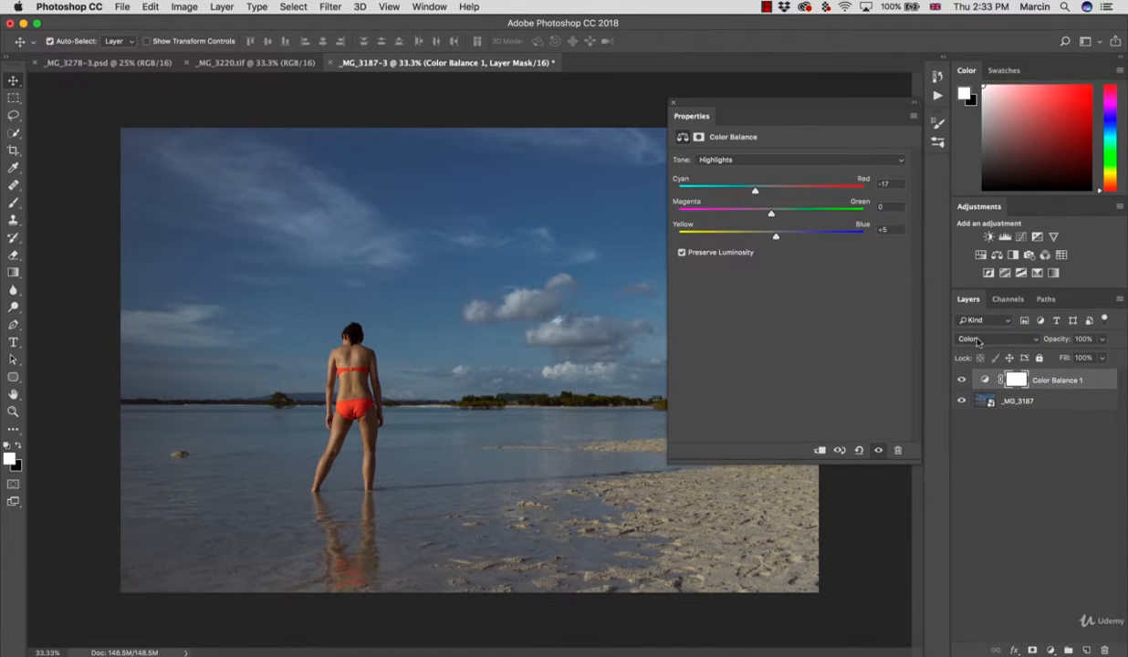
pyautogui.click(977, 341)
# Step: Add a Hue/Saturation adjustment layer with saturation -18 and hue -3
pyautogui.click(1050, 650)
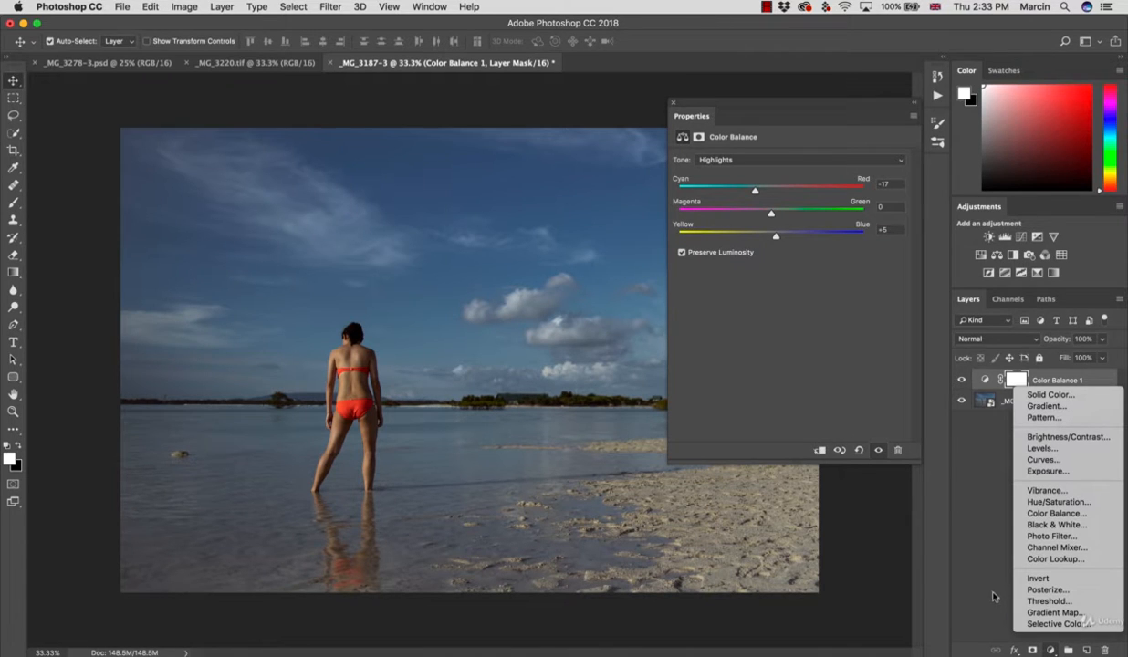
pyautogui.click(1034, 502)
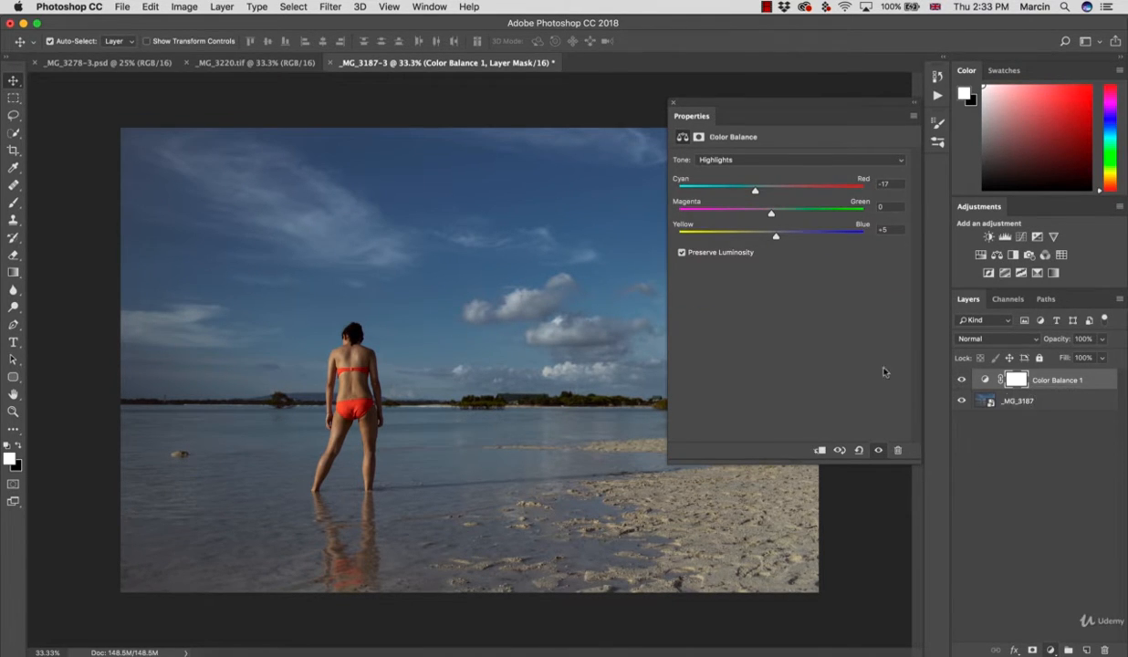
pyautogui.moveTo(788, 235); pyautogui.dragTo(775, 236)
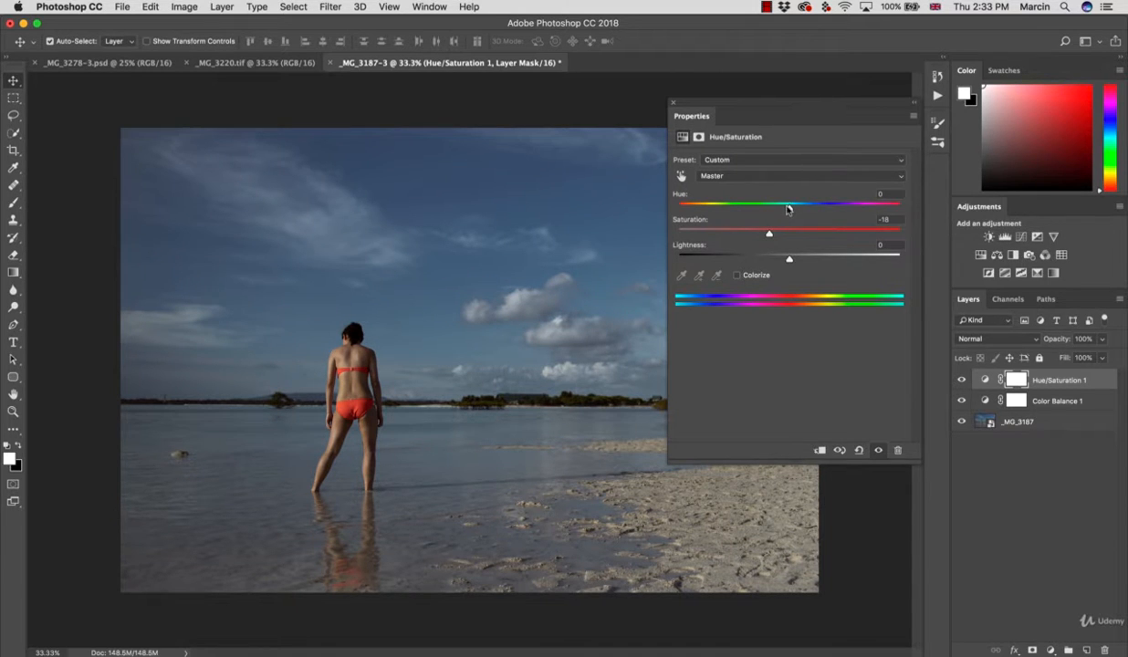
pyautogui.moveTo(787, 208); pyautogui.dragTo(785, 208)
# Step: Add a Gradient Map adjustment layer and load the Violet, Orange preset into its gradient
pyautogui.click(1050, 649)
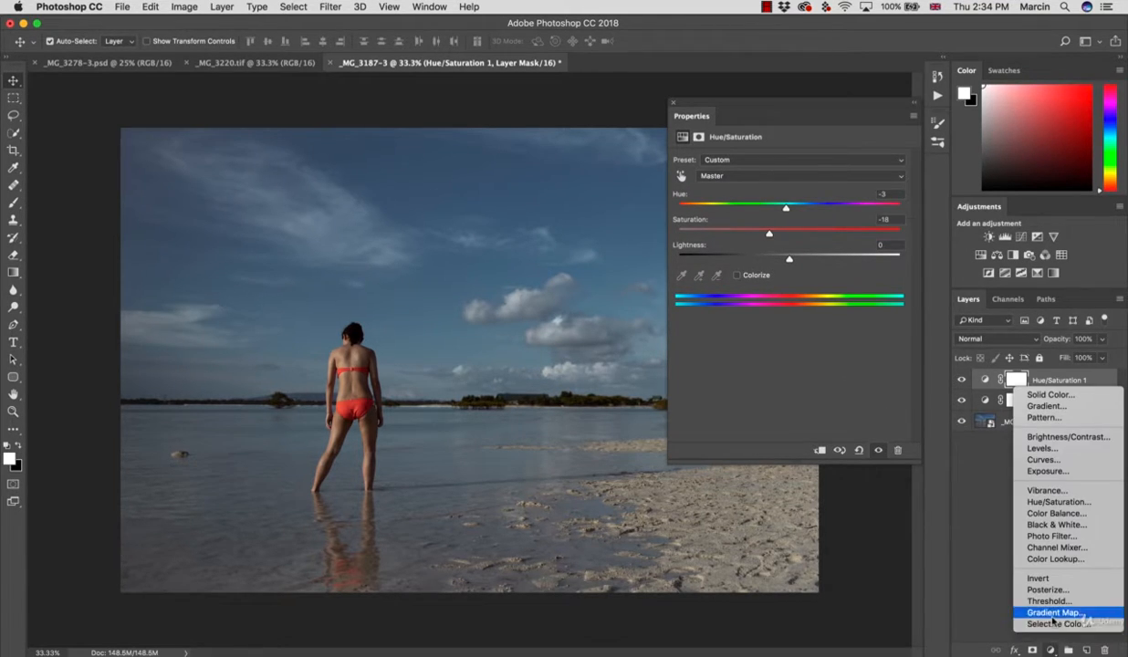
pyautogui.click(1050, 614)
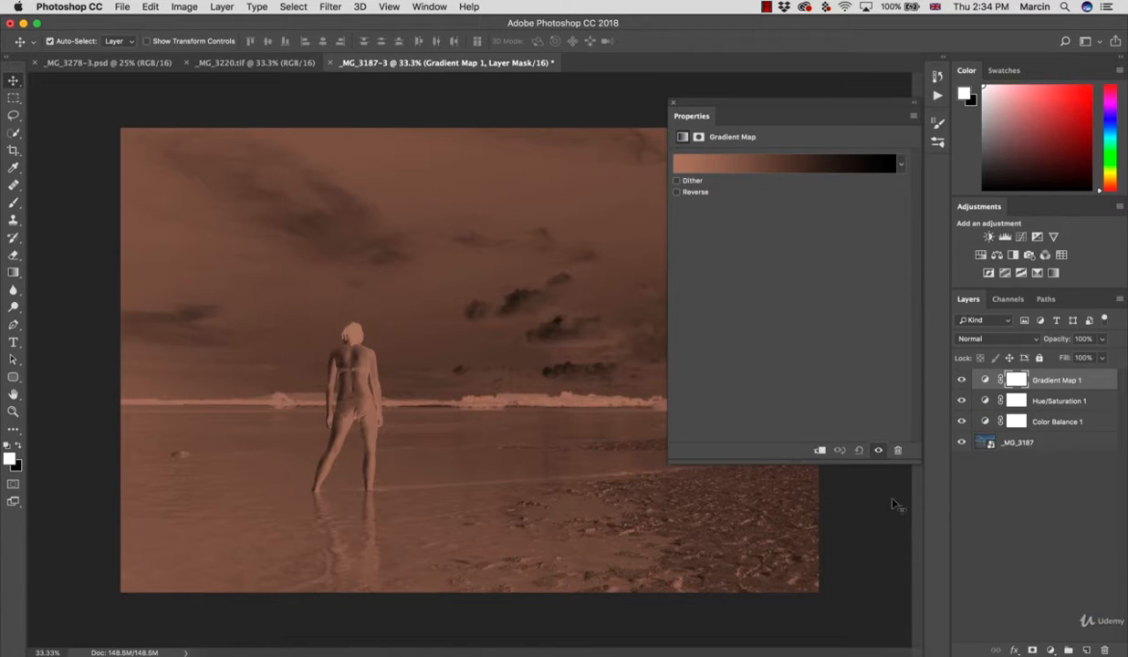
pyautogui.click(688, 162)
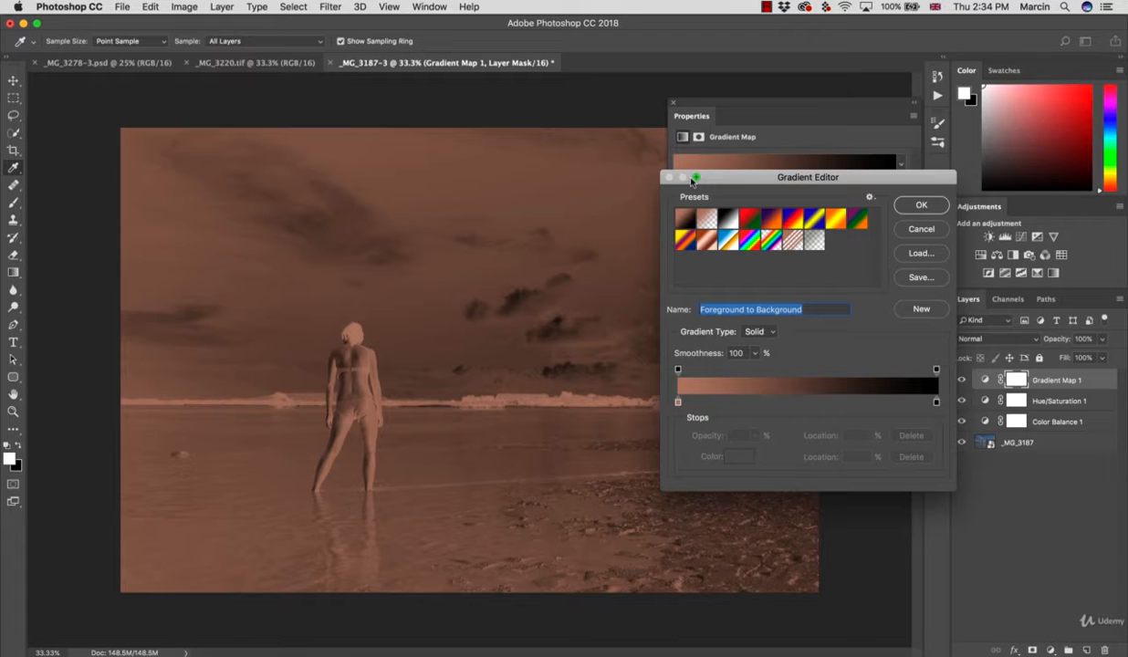
pyautogui.click(771, 219)
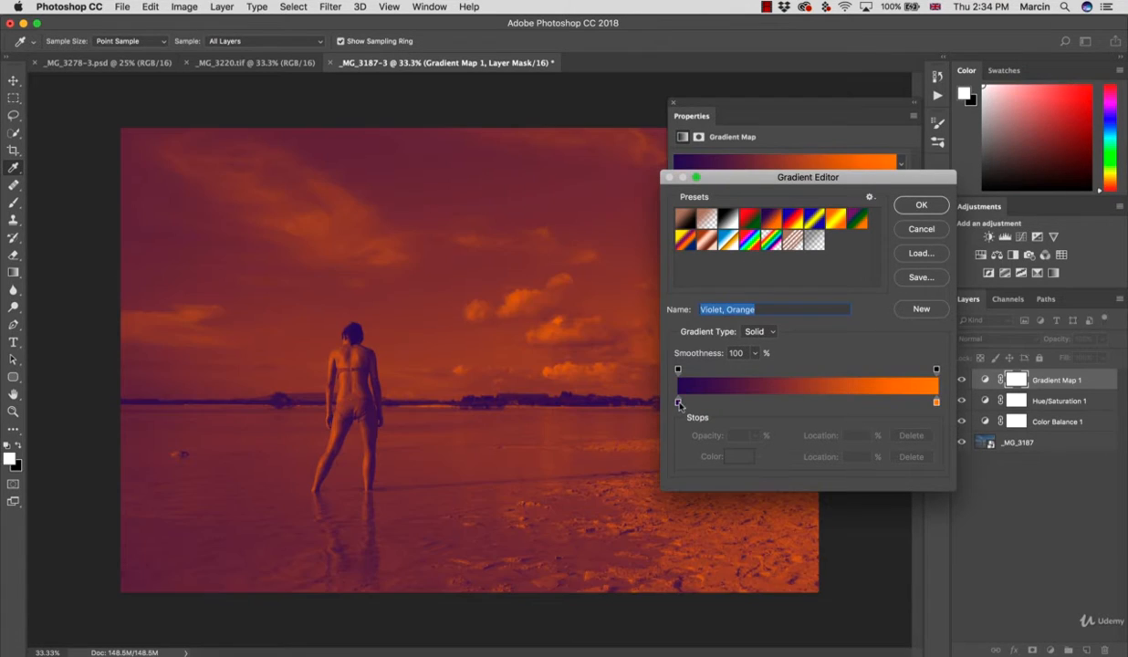
# Step: Change the gradient's starting violet color stop to dark brown 503218
pyautogui.click(678, 401)
pyautogui.click(731, 458)
pyautogui.click(927, 404)
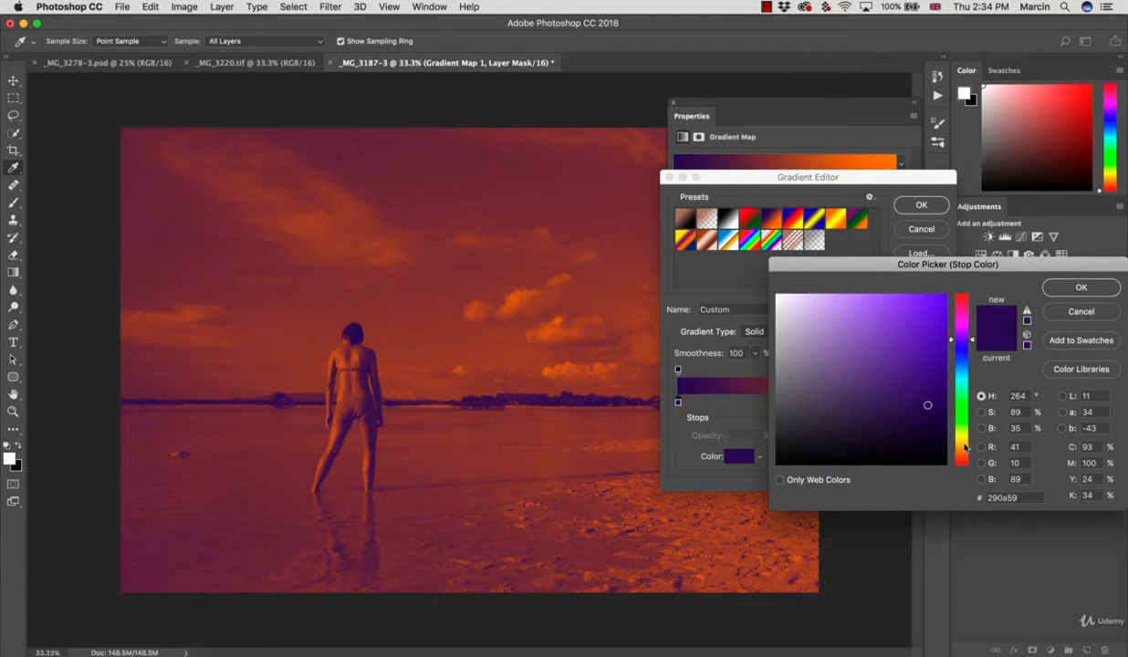
pyautogui.click(965, 454)
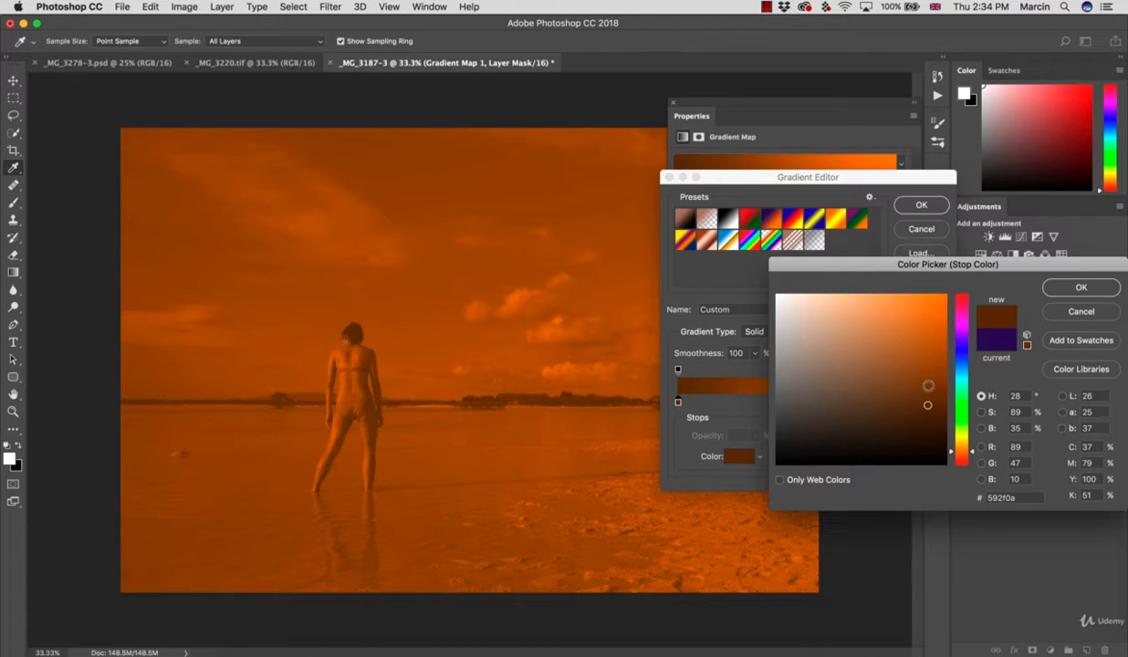
pyautogui.click(898, 410)
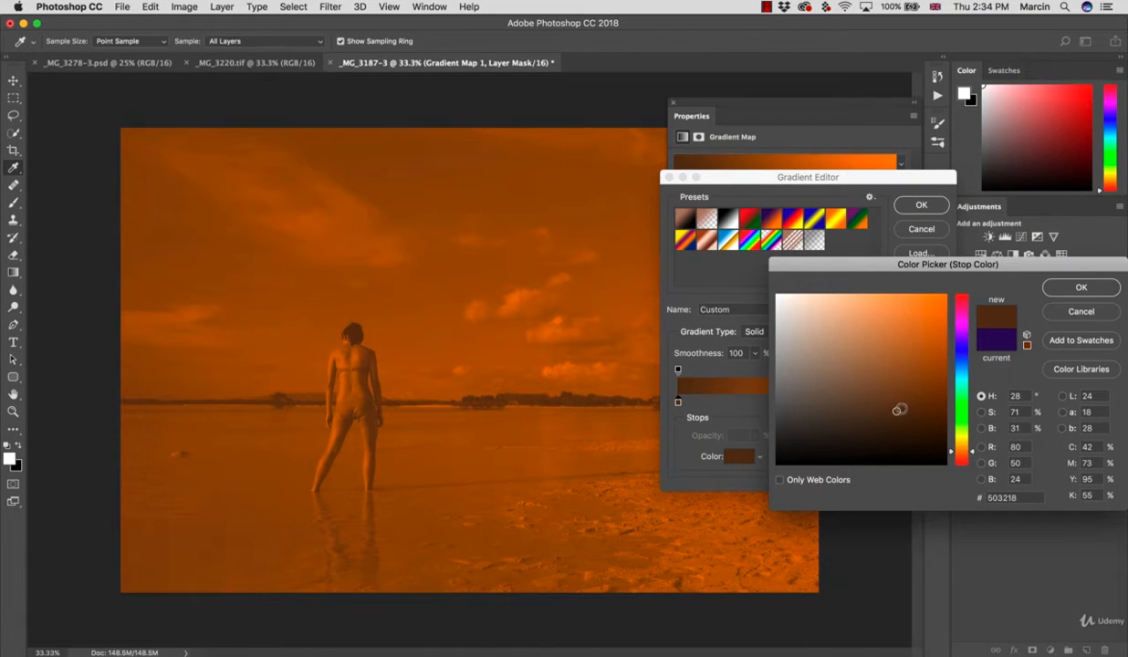
pyautogui.click(1079, 287)
# Step: Change the gradient's ending orange color stop to light cyan 7fd8e0 and accept the edited gradient
pyautogui.click(935, 402)
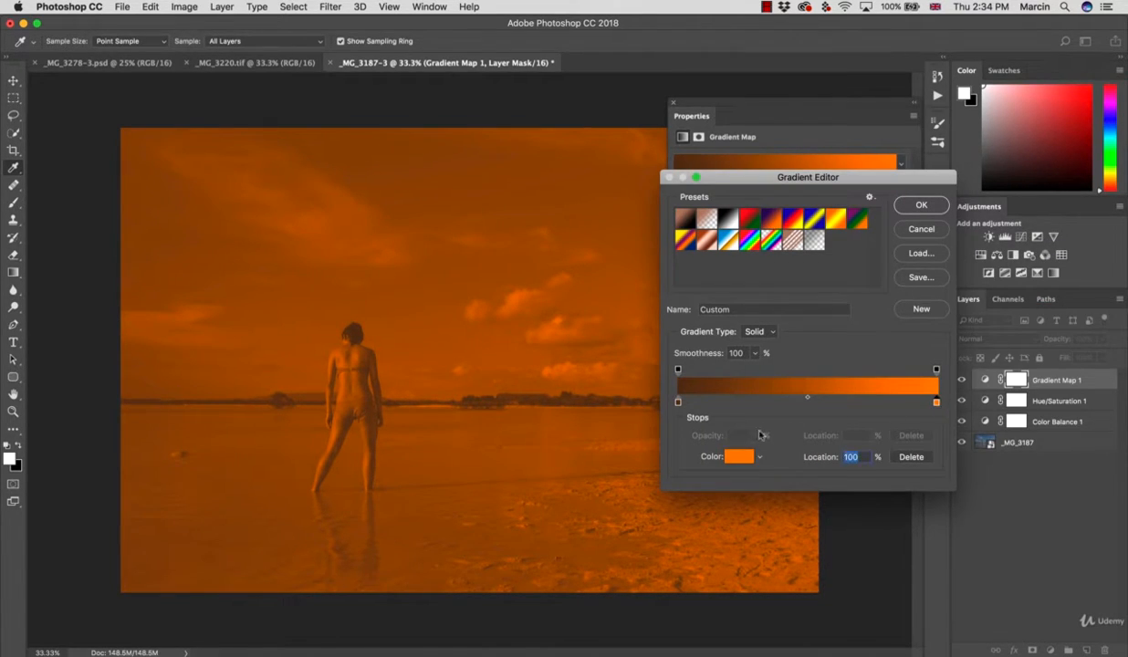
pyautogui.click(739, 457)
pyautogui.click(953, 376)
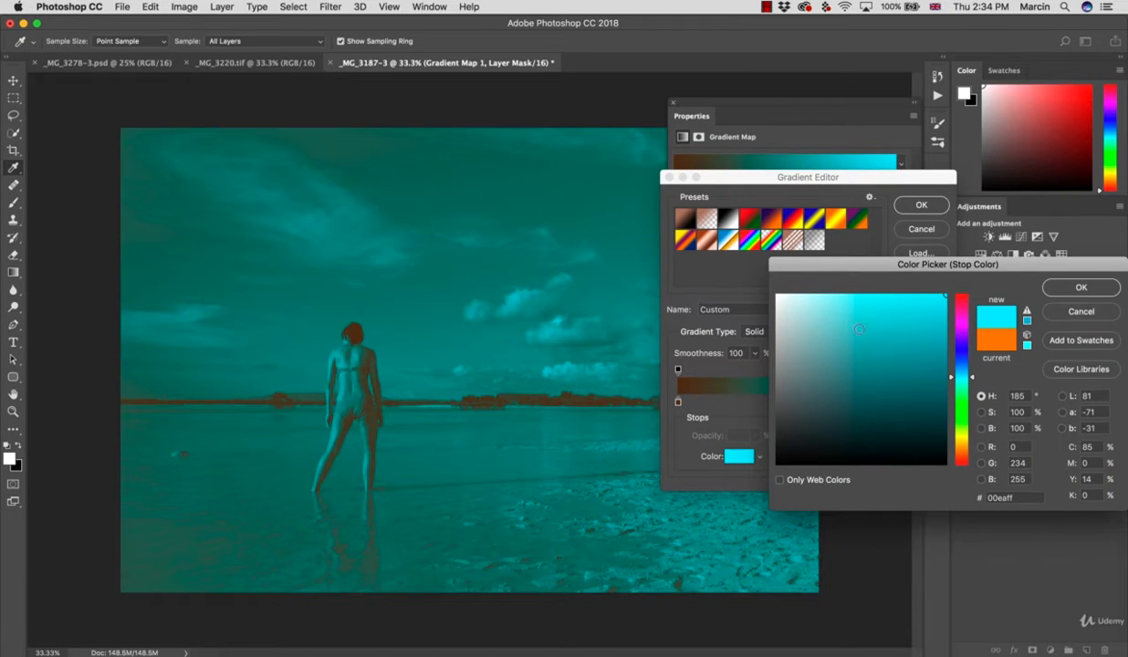
pyautogui.click(850, 315)
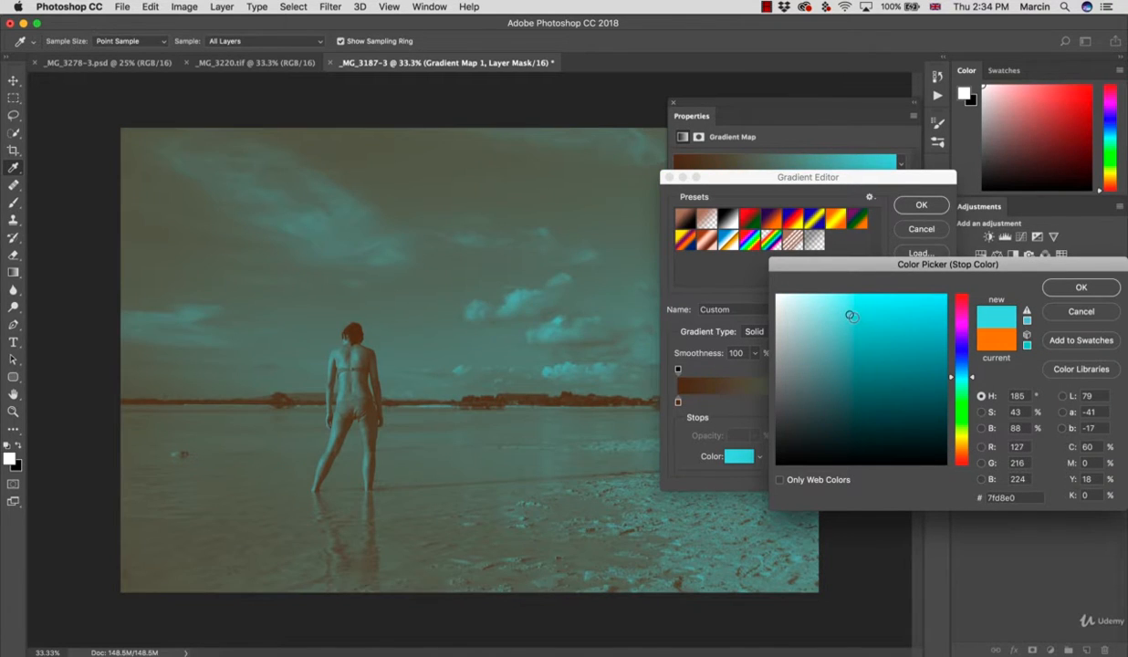
pyautogui.click(1058, 287)
pyautogui.click(905, 204)
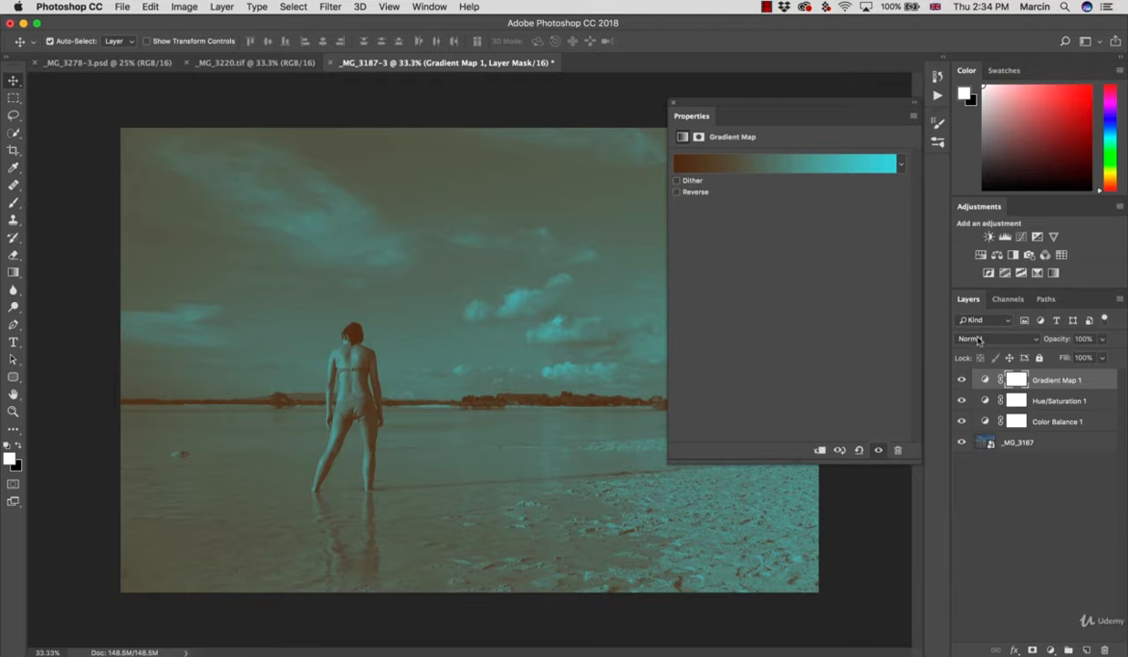
# Step: Set the Gradient Map layer to the Soft Light blend mode at 51% opacity
pyautogui.click(965, 339)
pyautogui.click(967, 492)
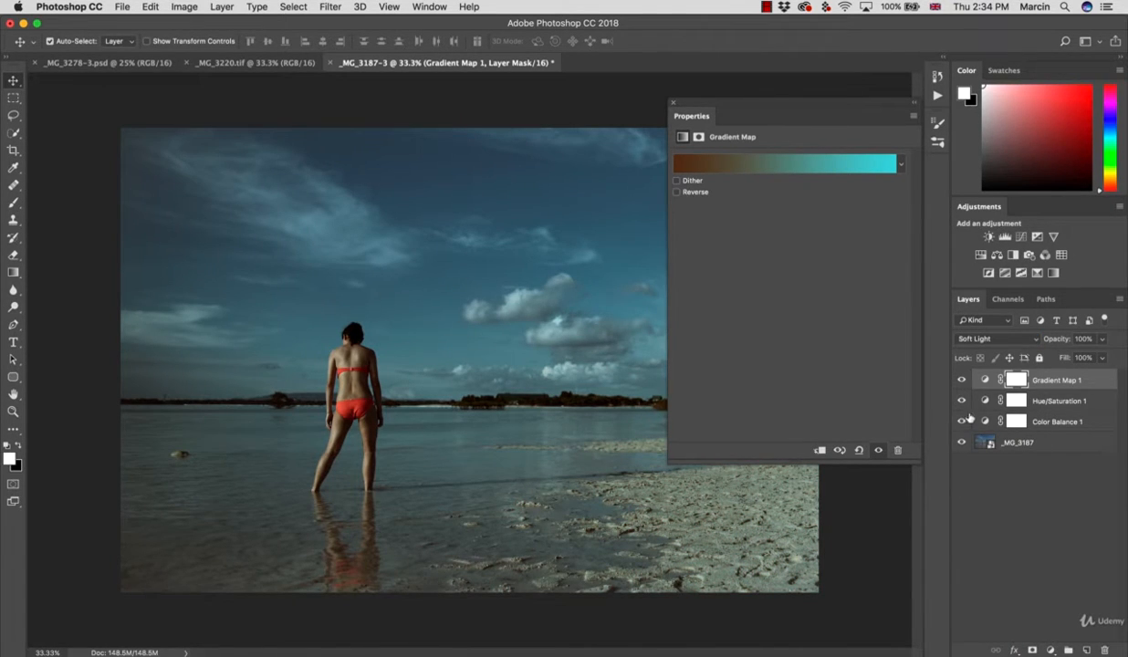
pyautogui.moveTo(1065, 336); pyautogui.dragTo(1010, 335)
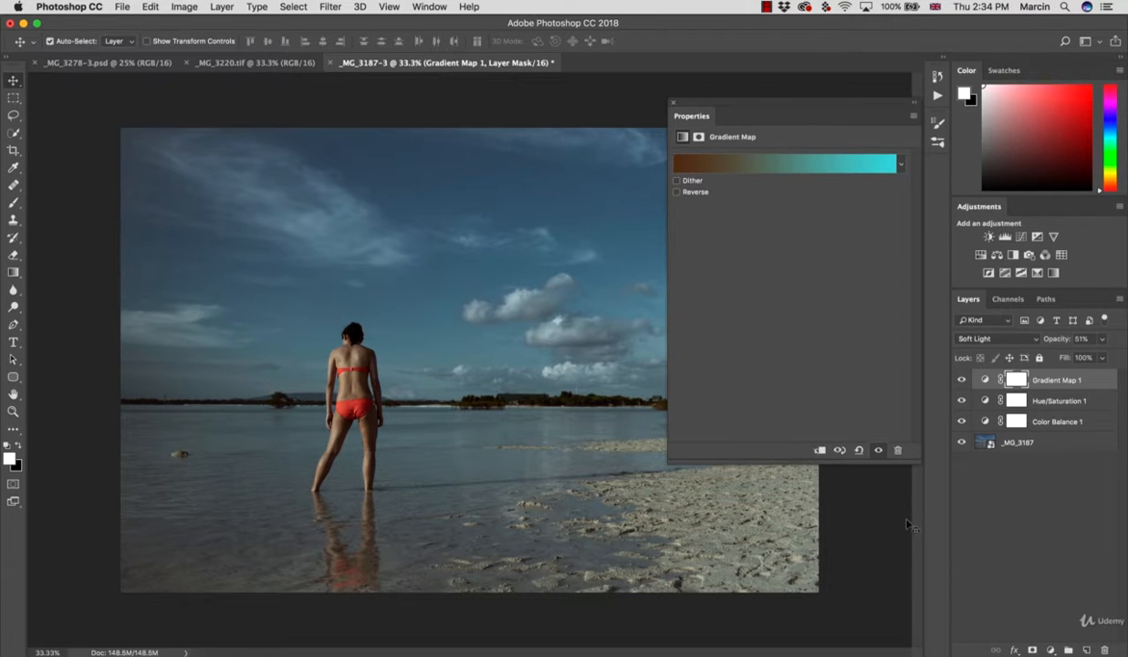
# Step: Add a Levels adjustment layer with input levels 12, 1.07 and 238 and output levels 7 and 248
pyautogui.click(1050, 650)
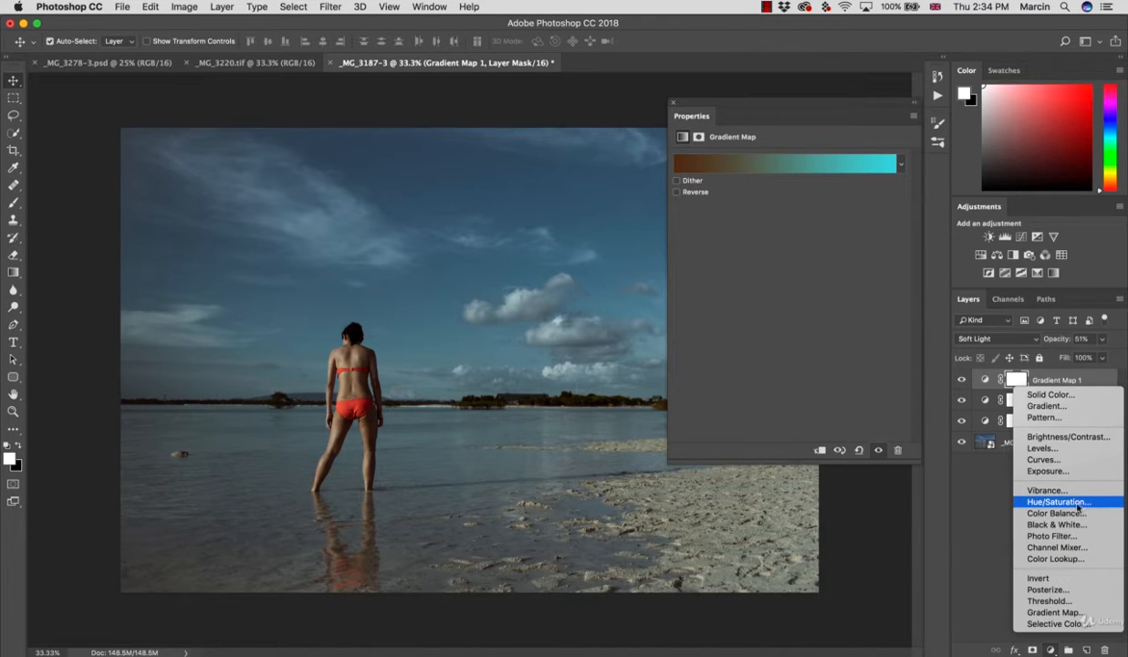
pyautogui.click(1043, 448)
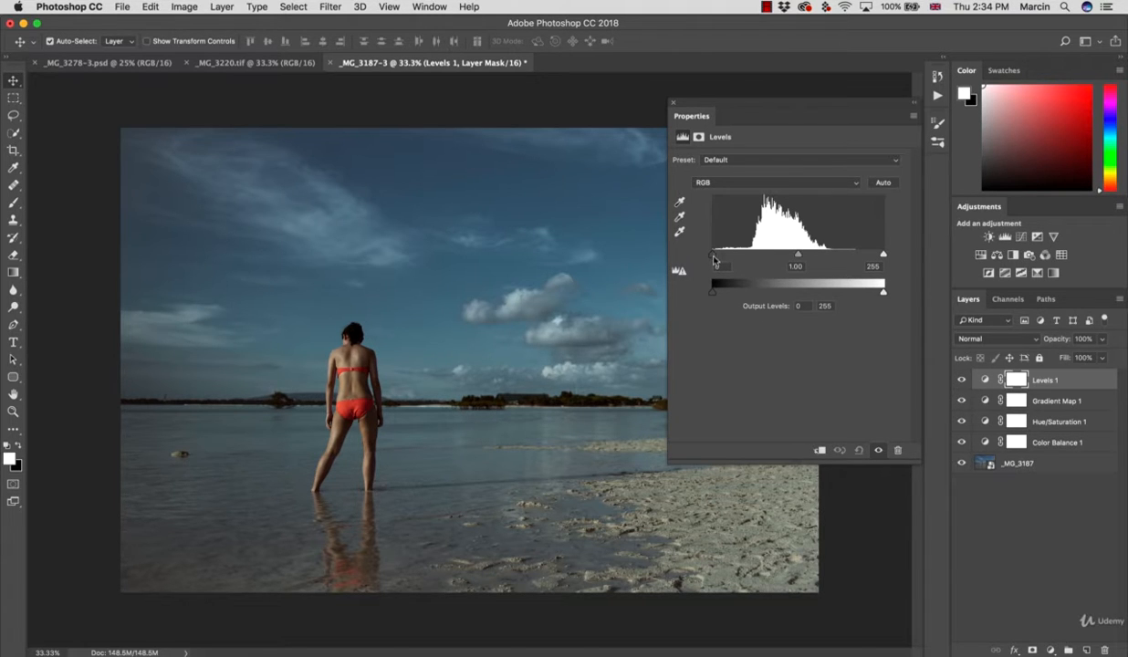
pyautogui.moveTo(715, 259); pyautogui.dragTo(722, 262)
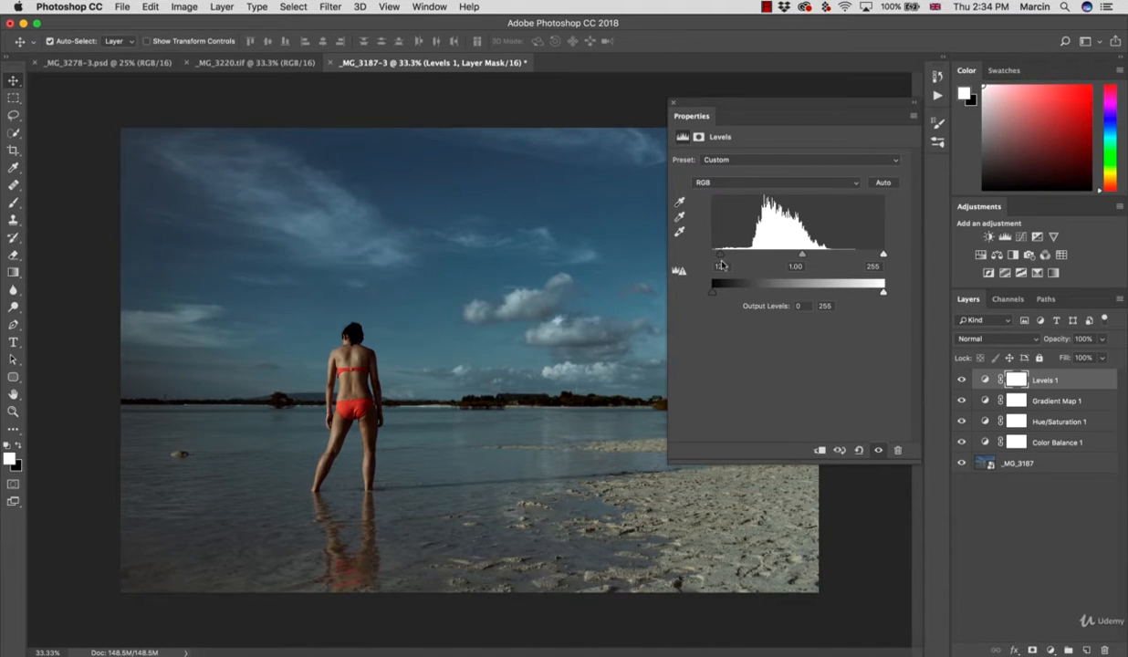
pyautogui.moveTo(882, 253); pyautogui.dragTo(871, 256)
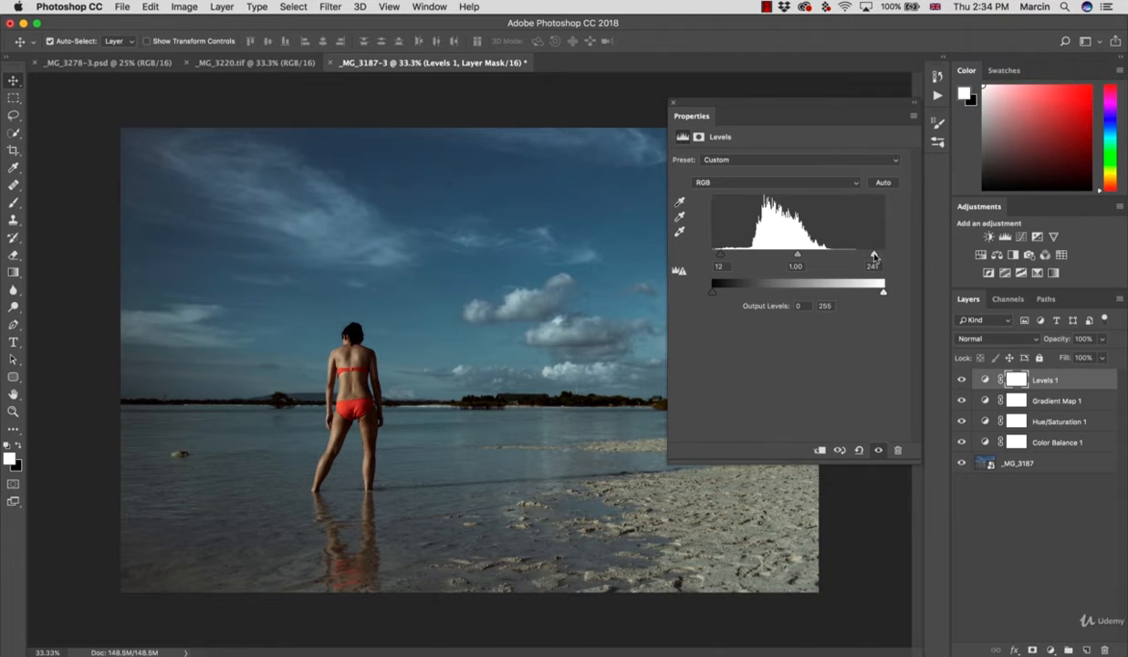
pyautogui.moveTo(794, 256); pyautogui.dragTo(797, 255)
pyautogui.moveTo(716, 291); pyautogui.dragTo(720, 292)
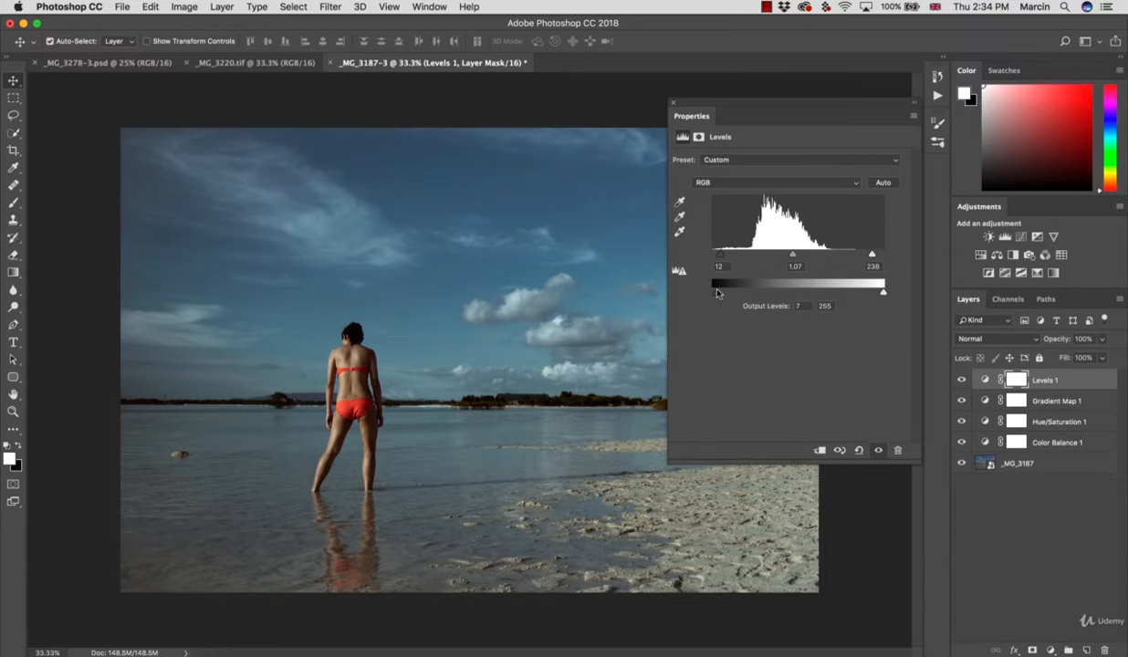
pyautogui.moveTo(884, 296); pyautogui.dragTo(879, 297)
# Step: Try the Luminosity blend mode on the Levels layer and return it to Normal
pyautogui.click(973, 340)
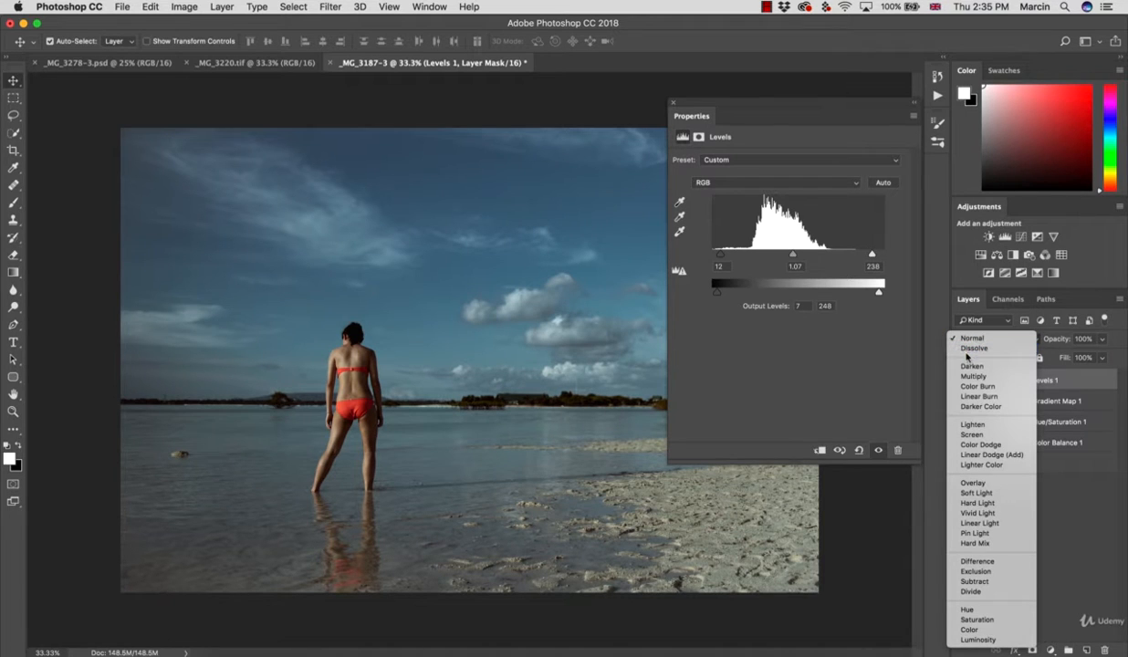
pyautogui.click(977, 639)
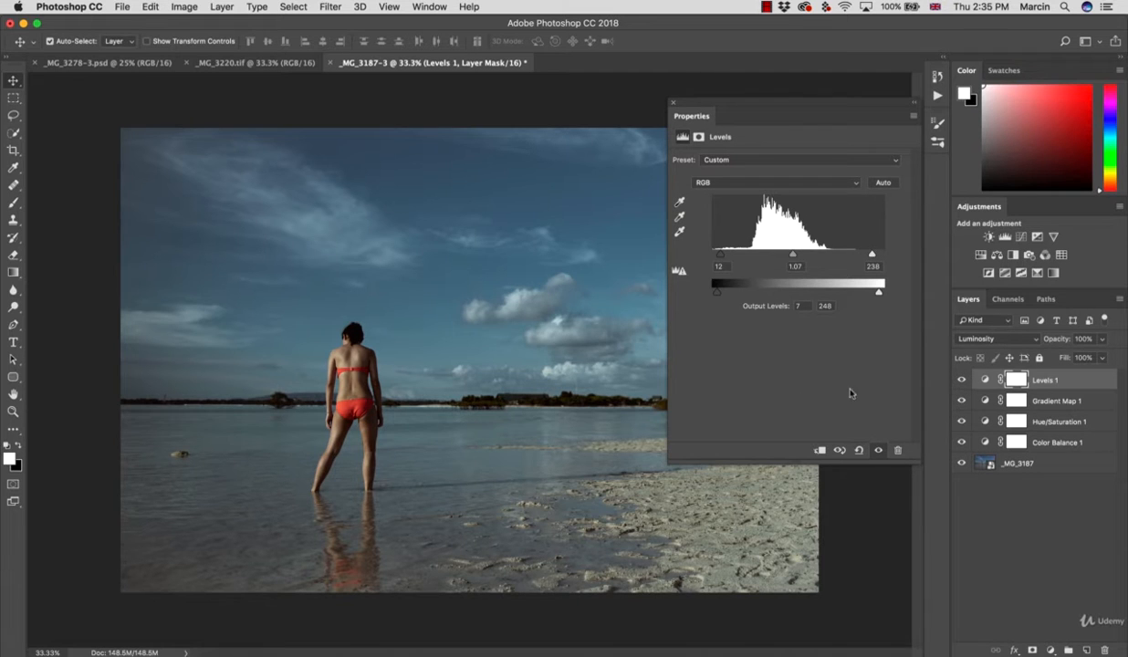
pyautogui.click(965, 339)
pyautogui.click(969, 37)
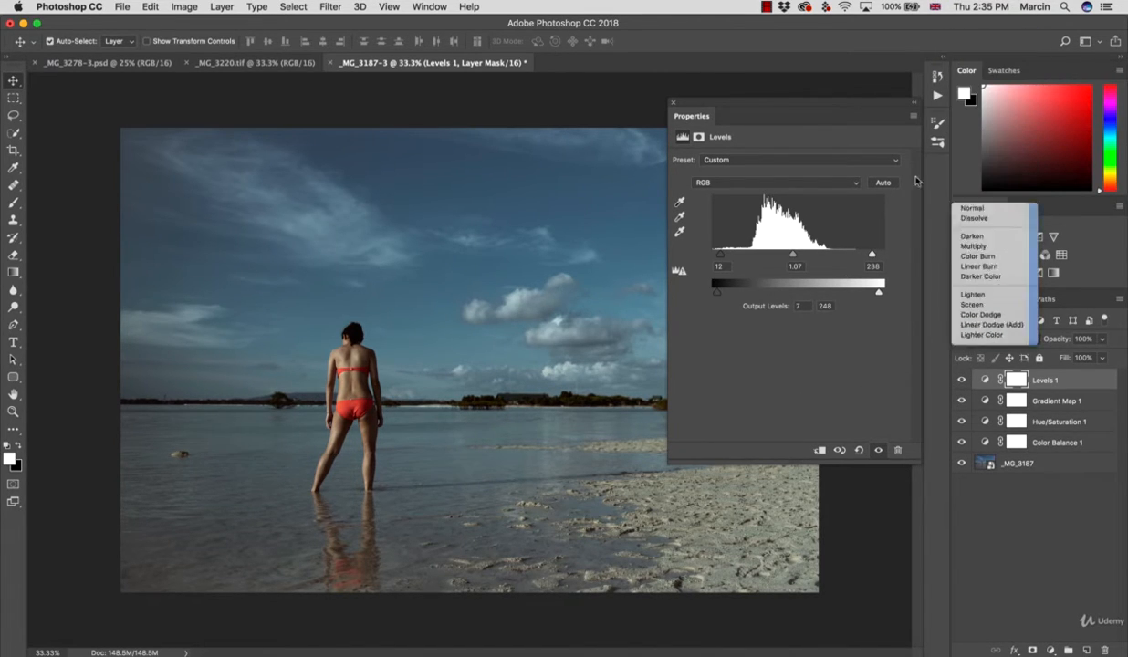